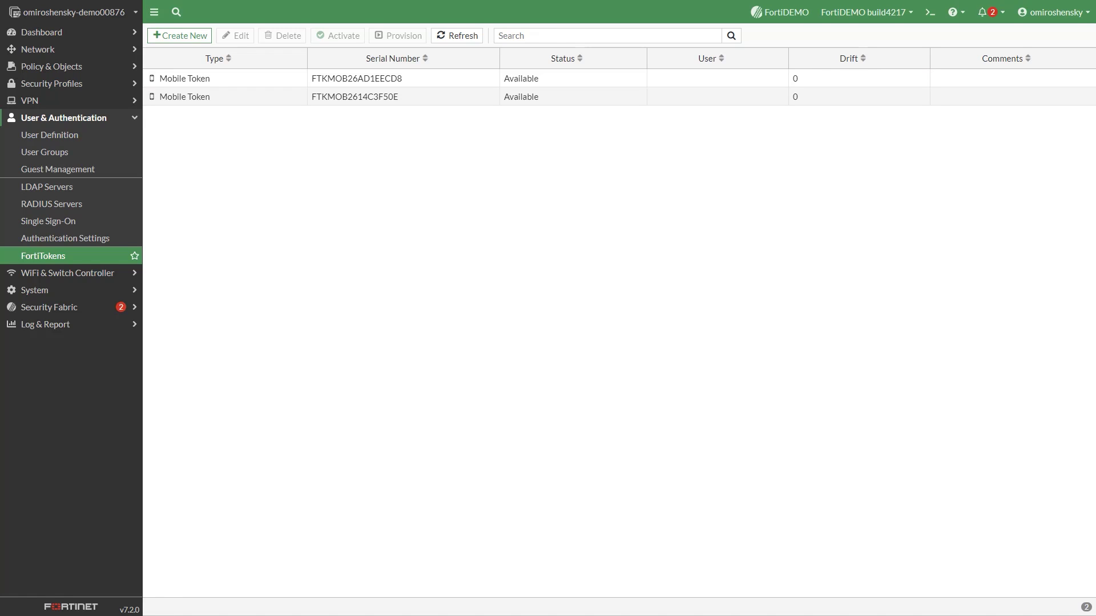
# Enable two-factor authentication for the vpngroup1 user with an assigned mobile FortiToken, and save.
pyautogui.click(50, 135)
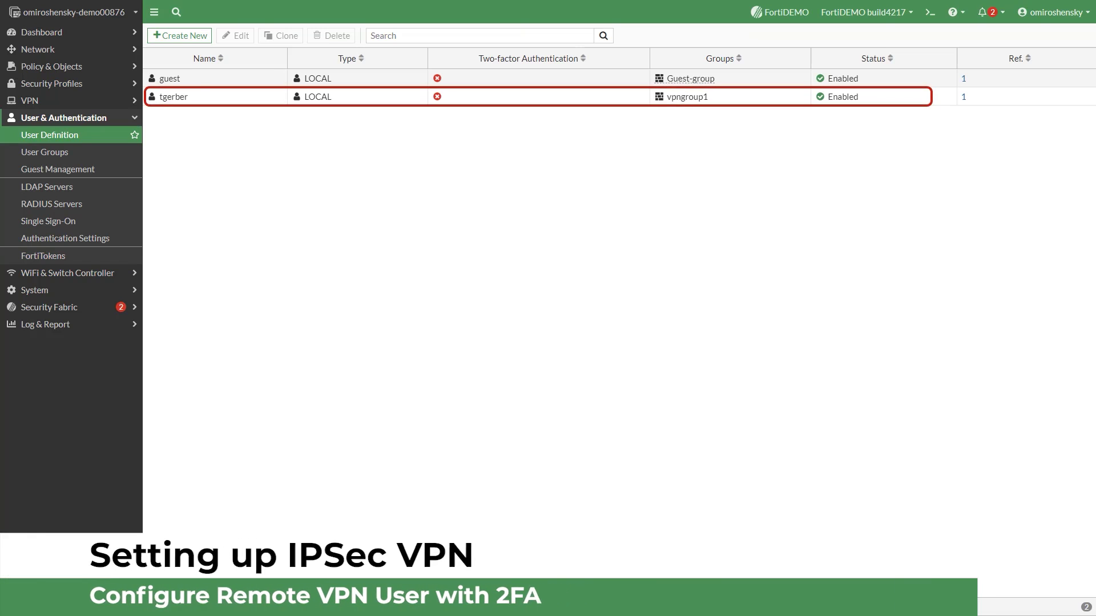
pyautogui.click(234, 96)
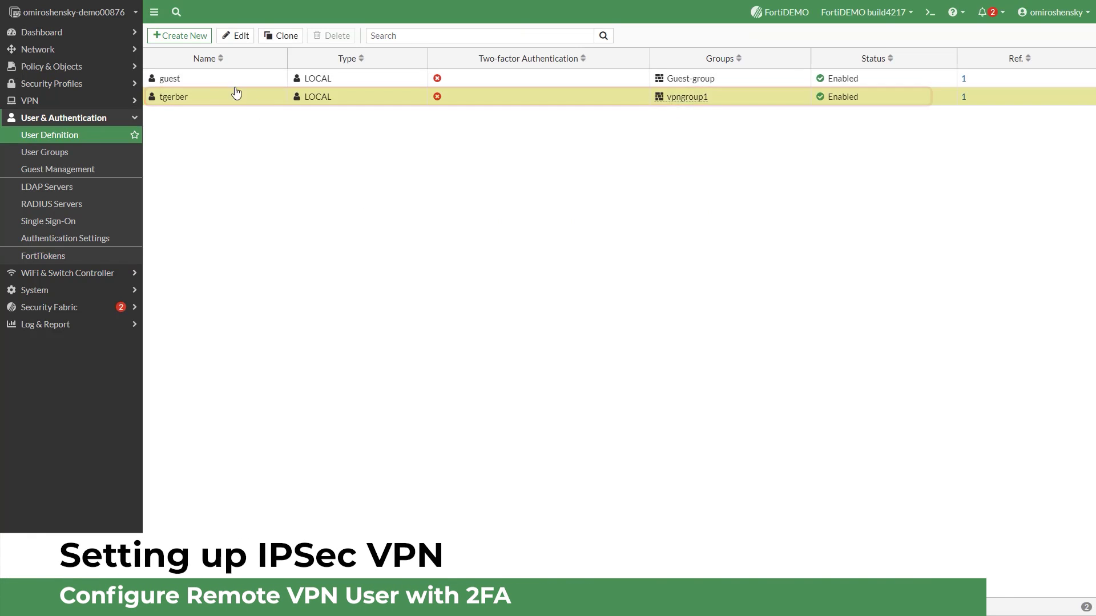
pyautogui.click(234, 36)
pyautogui.click(162, 169)
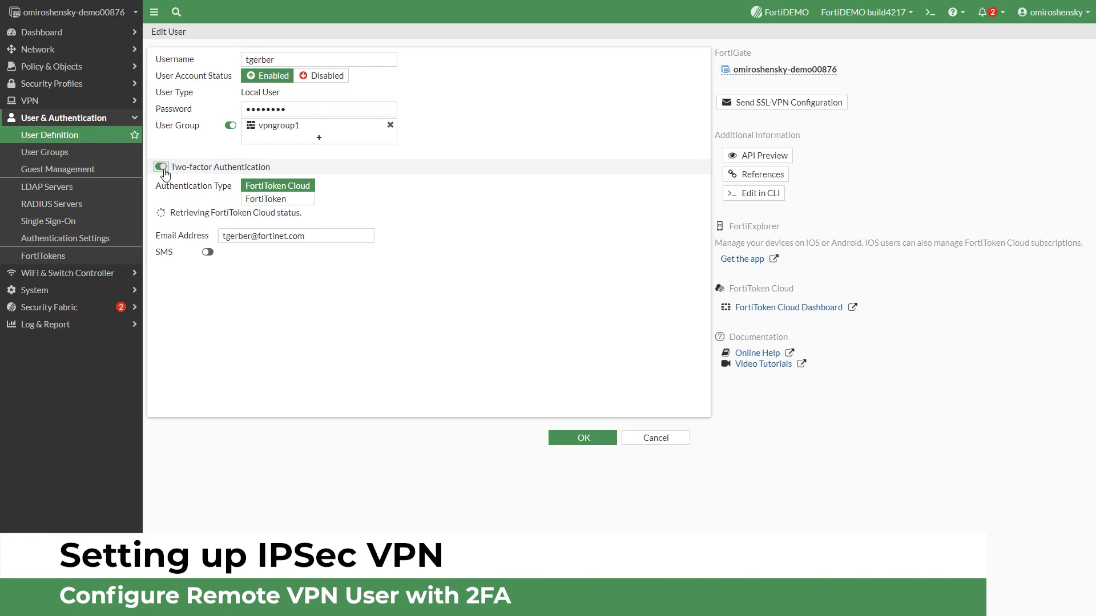
pyautogui.click(266, 199)
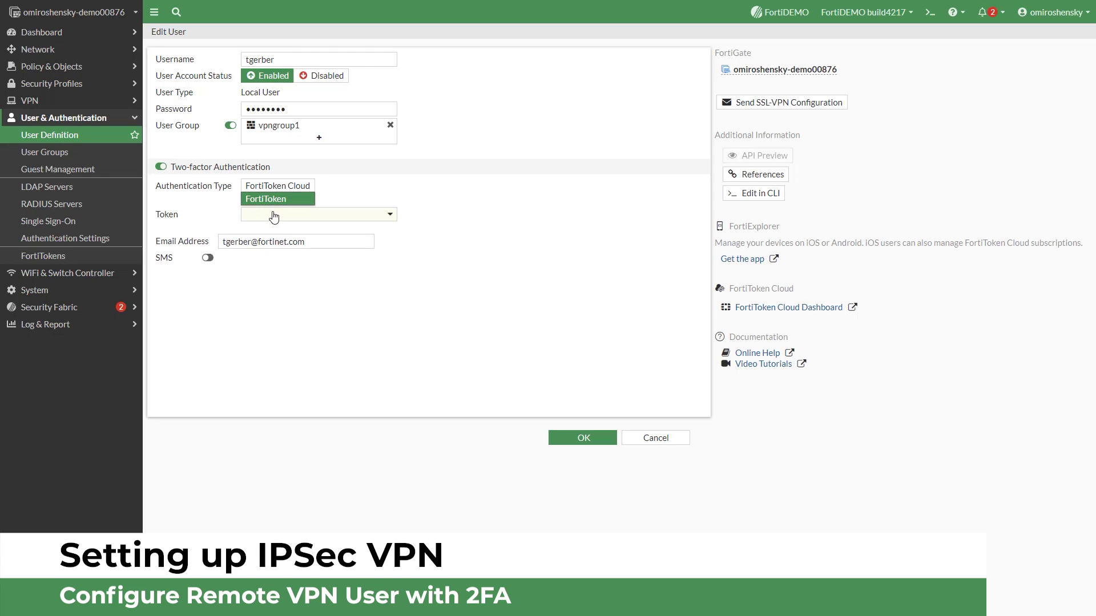
pyautogui.click(274, 215)
pyautogui.click(280, 249)
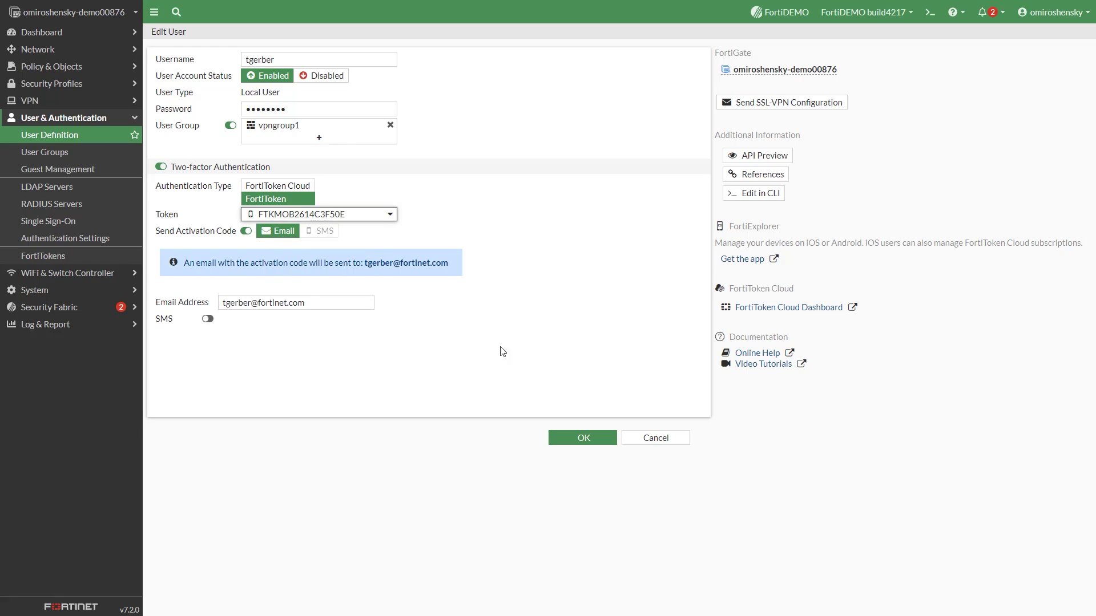
pyautogui.click(583, 438)
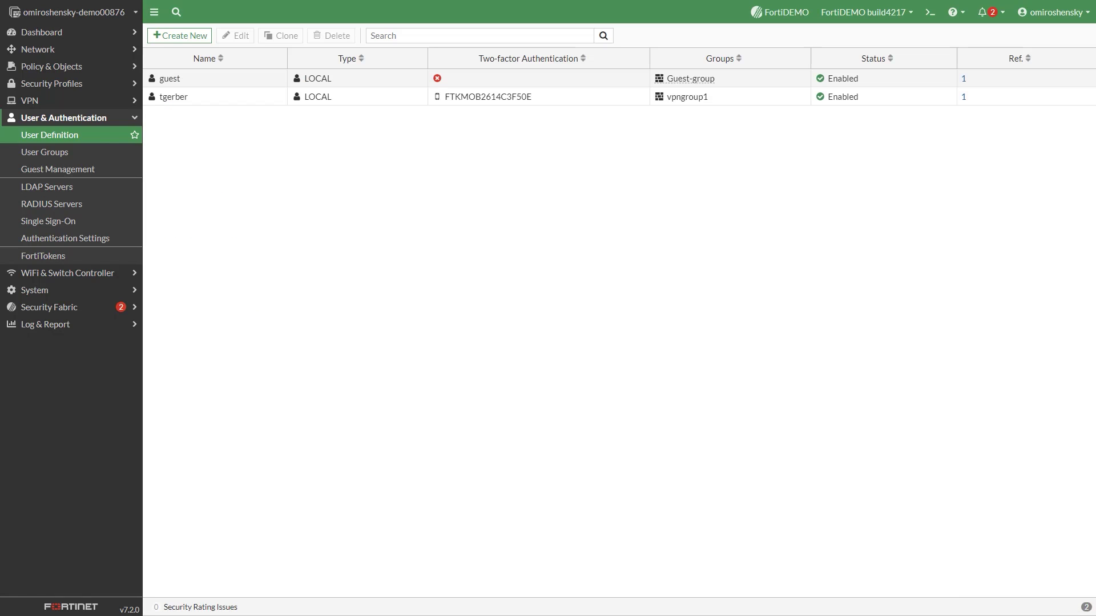
# Start an IPsec Wizard tunnel named office-vpn using the Remote Access template.
pyautogui.click(39, 101)
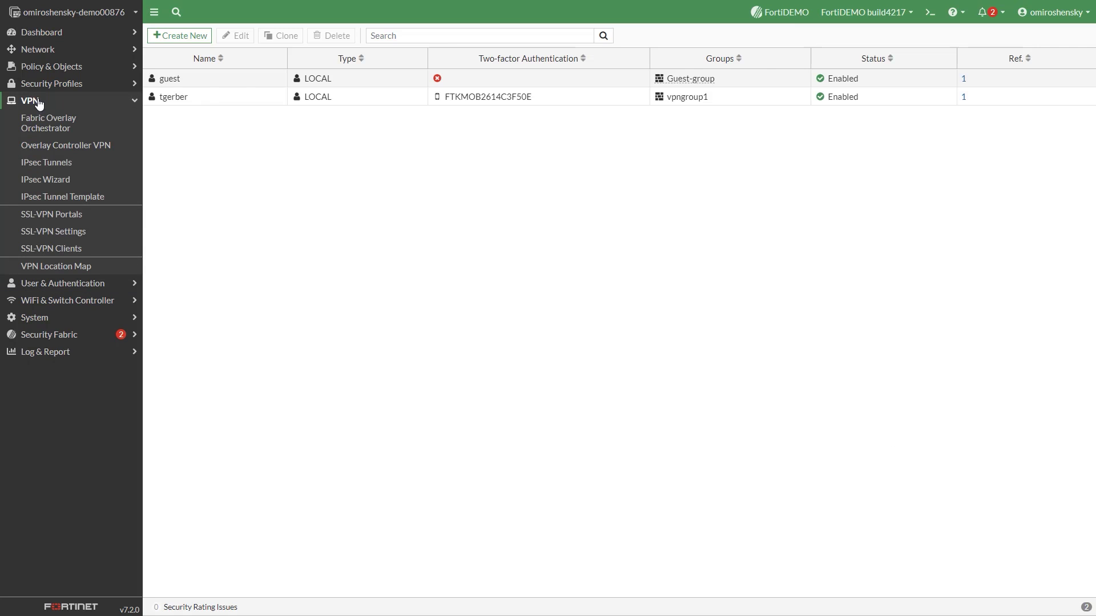
pyautogui.click(46, 179)
pyautogui.click(297, 74)
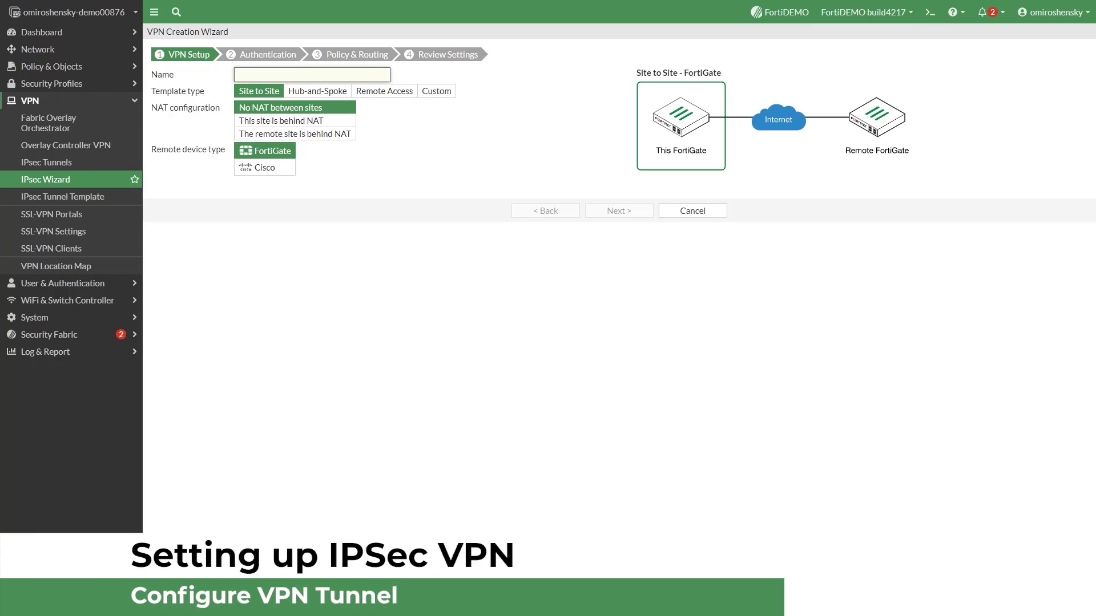
pyautogui.write('office-vpn')
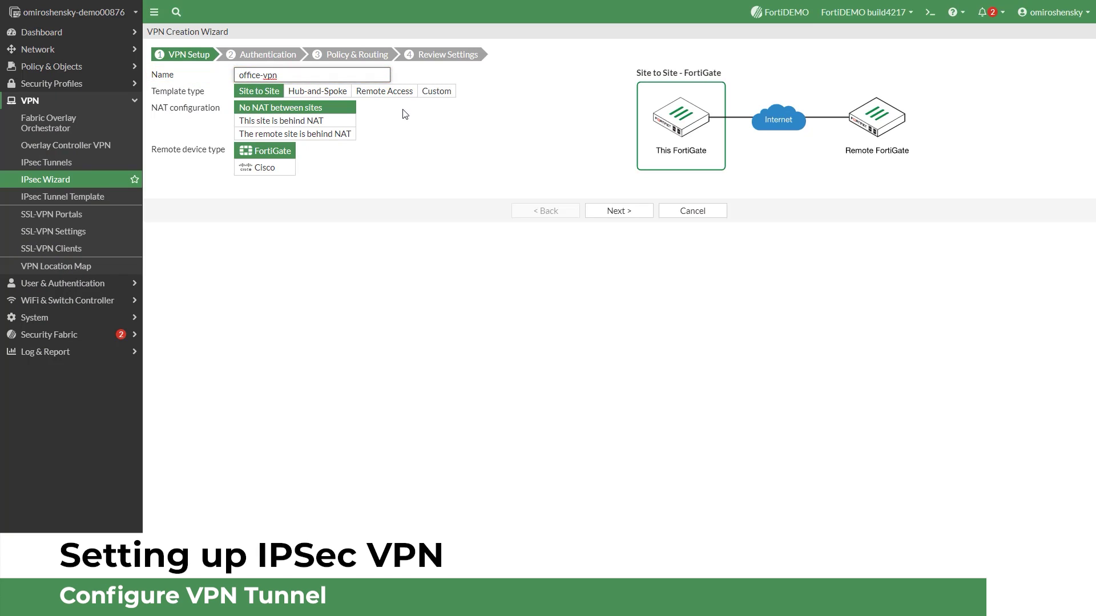
pyautogui.click(394, 93)
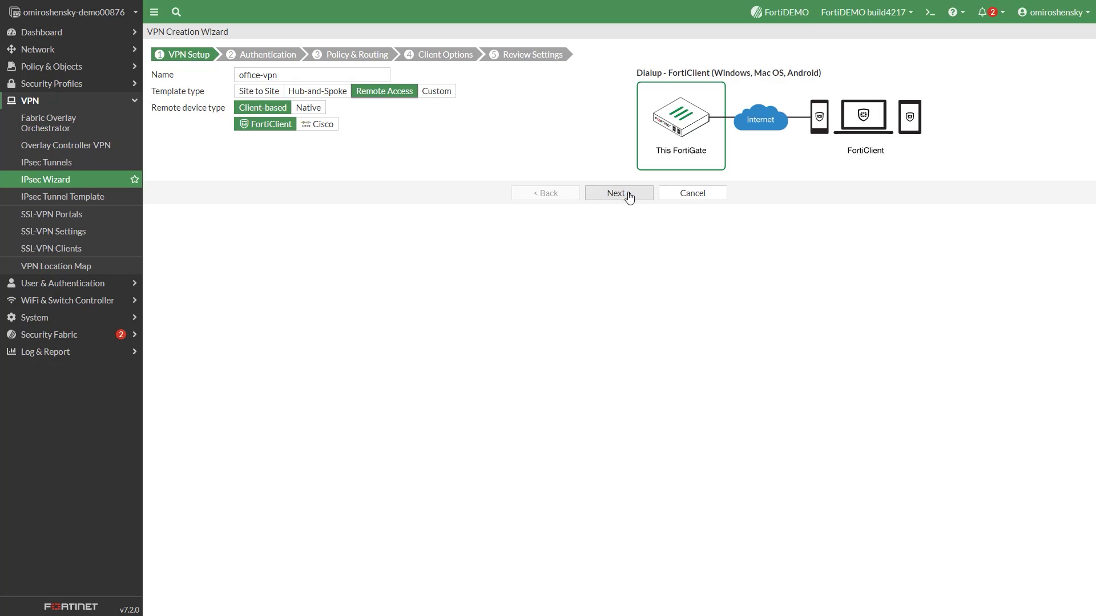
# Set incoming interface Management (port4), enter the pre-shared key, and choose user group vpngroup1.
pyautogui.click(628, 196)
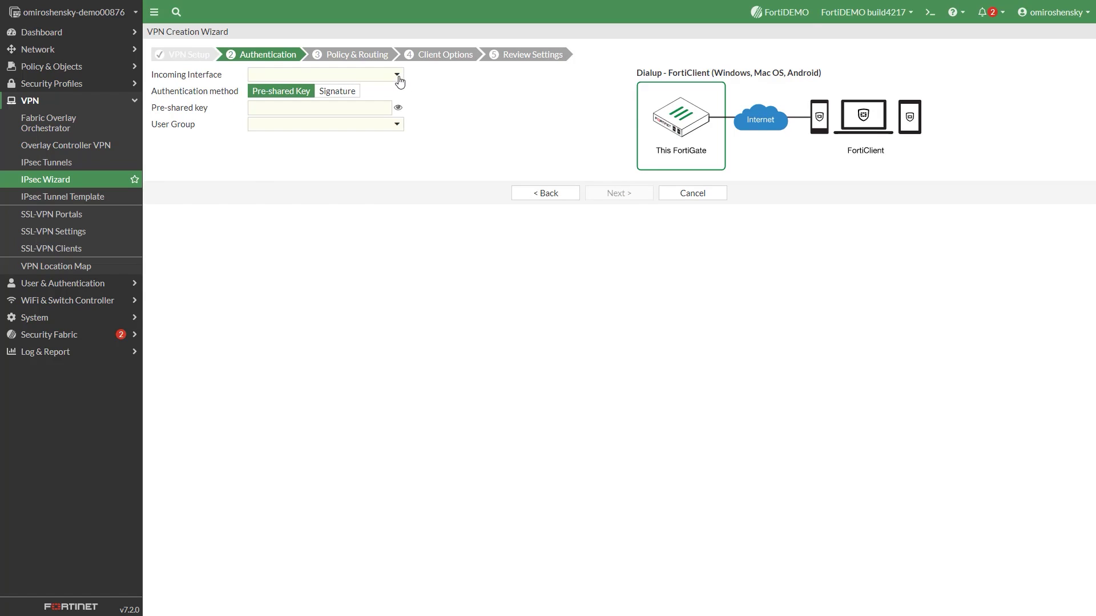
pyautogui.click(398, 78)
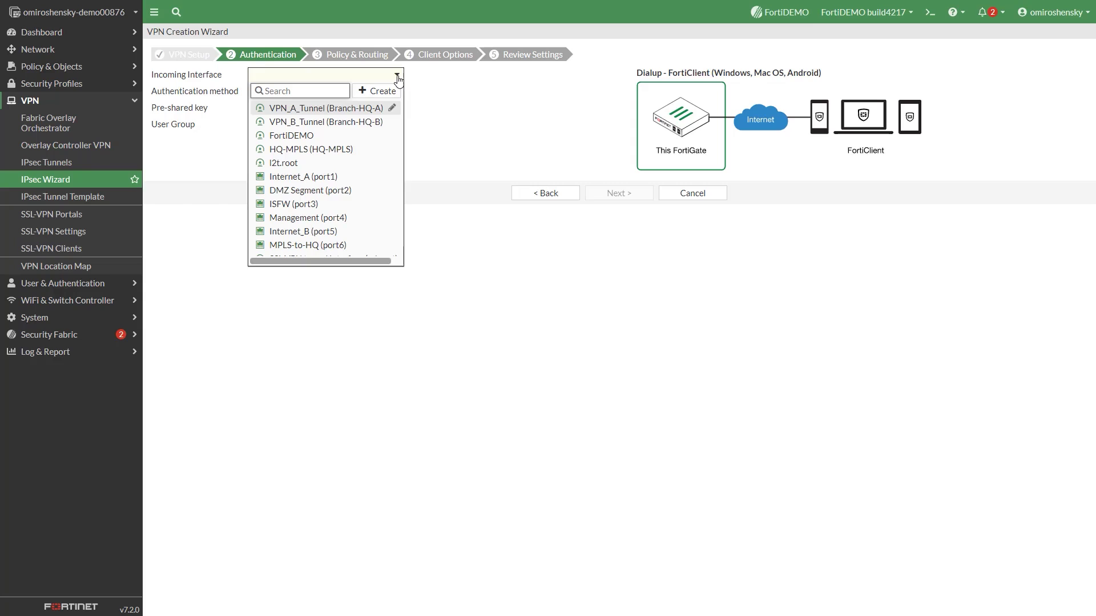
pyautogui.click(357, 219)
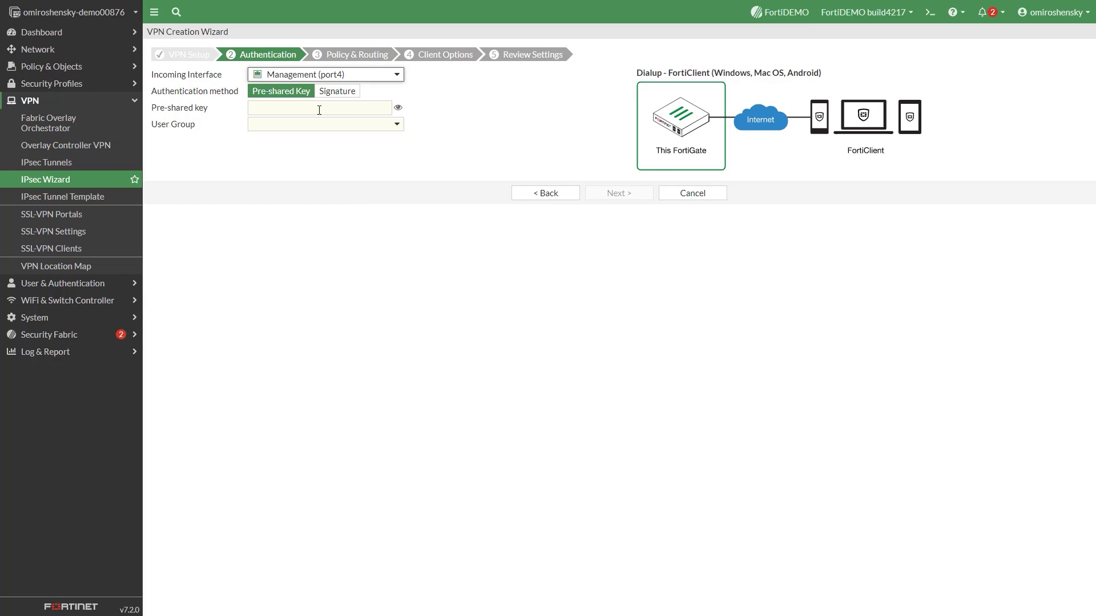
pyautogui.click(319, 109)
pyautogui.write('fortinet')
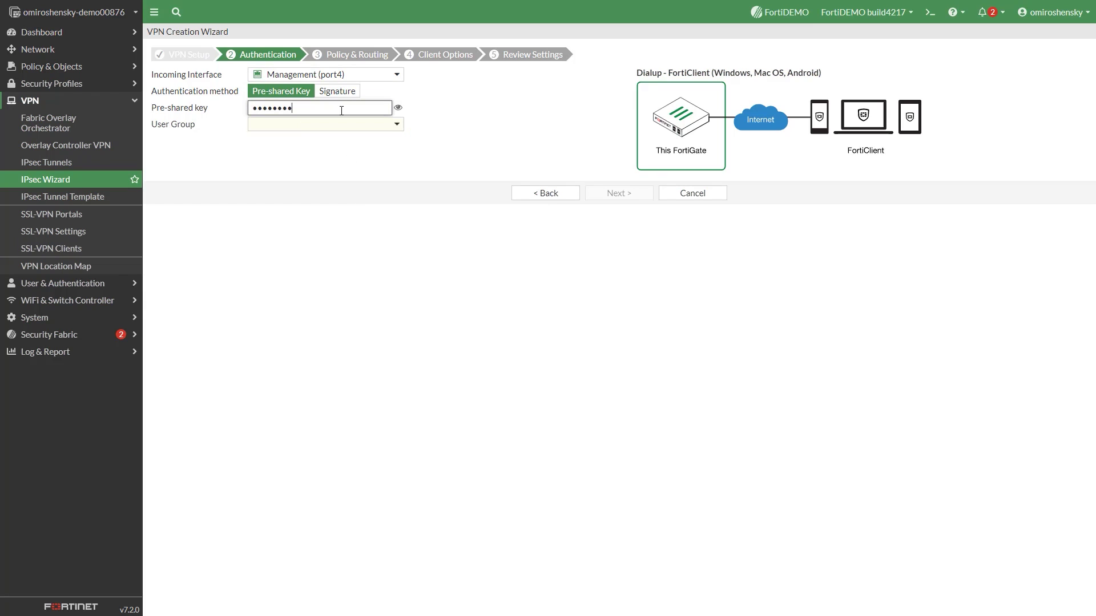
pyautogui.click(457, 124)
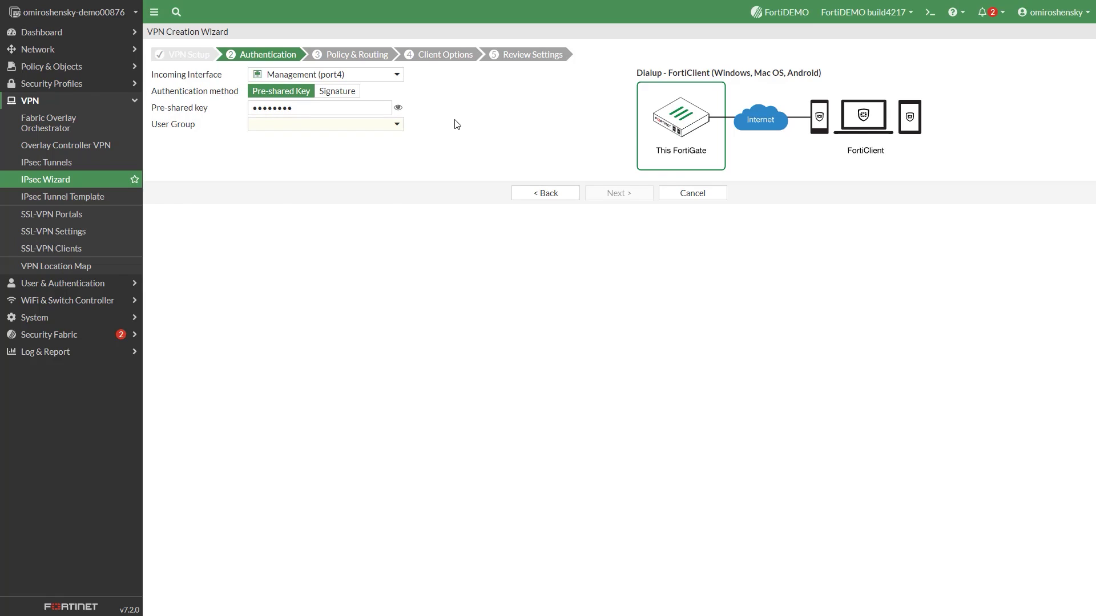
pyautogui.click(397, 126)
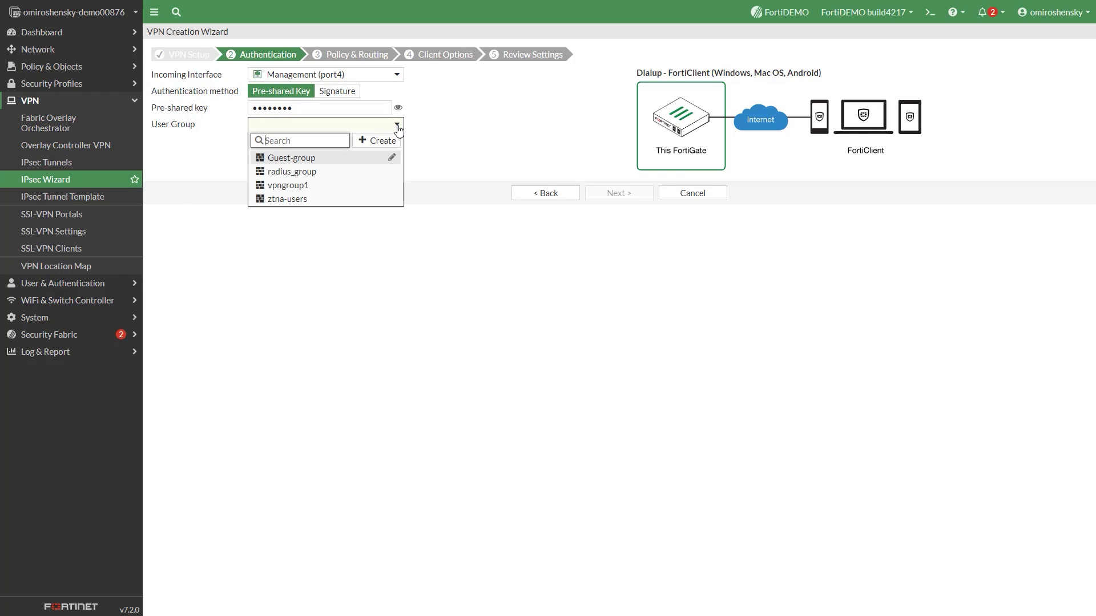
pyautogui.click(359, 187)
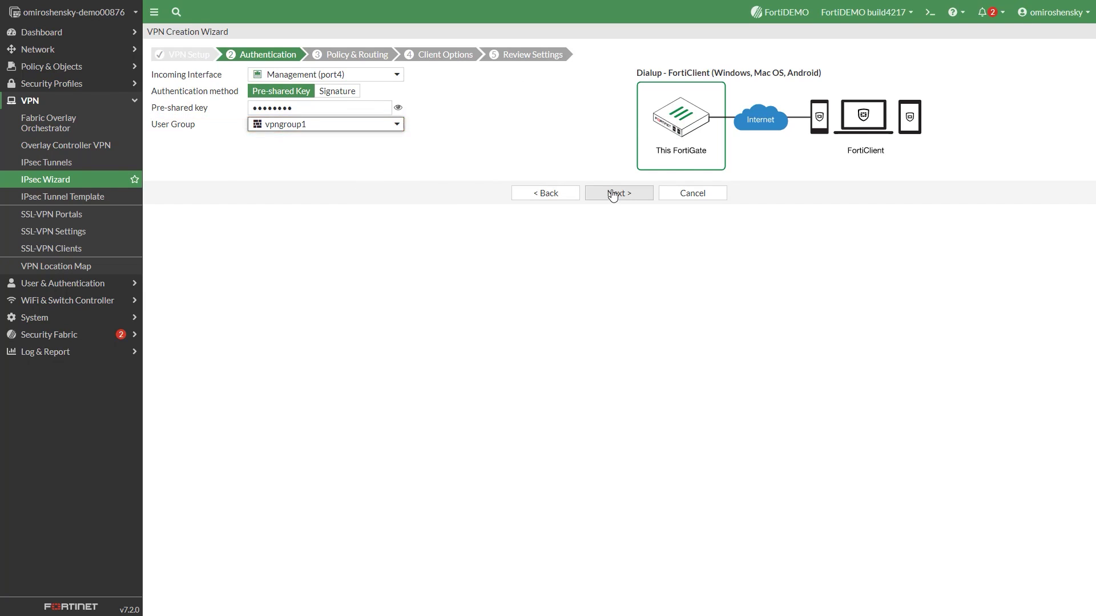
# Set the local interface to ISFW (port3) and the local address to Marketing Network.
pyautogui.click(613, 195)
pyautogui.click(355, 75)
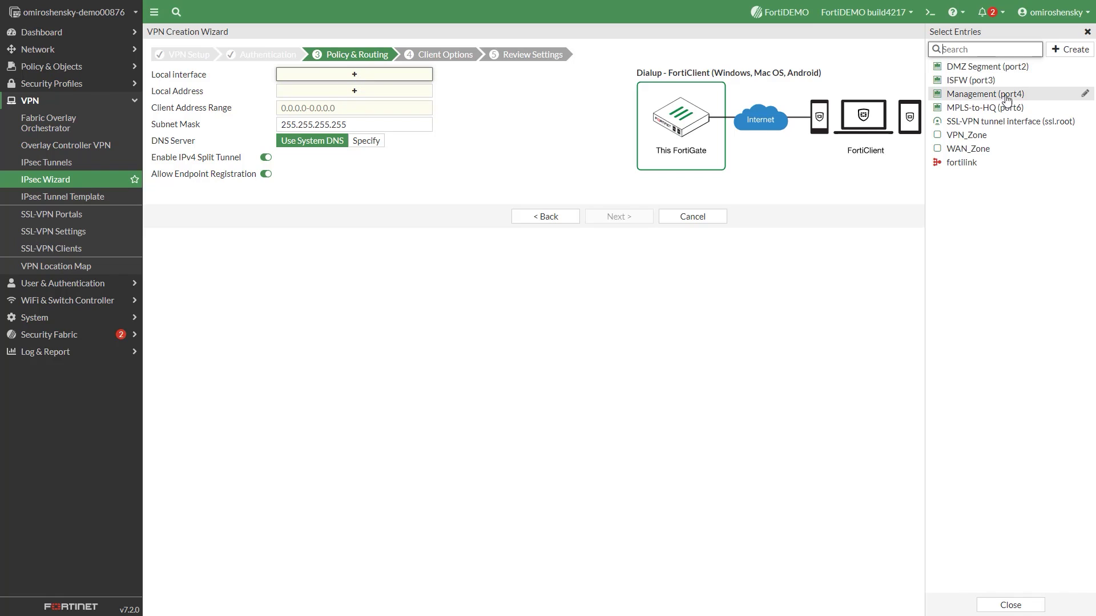
pyautogui.click(999, 80)
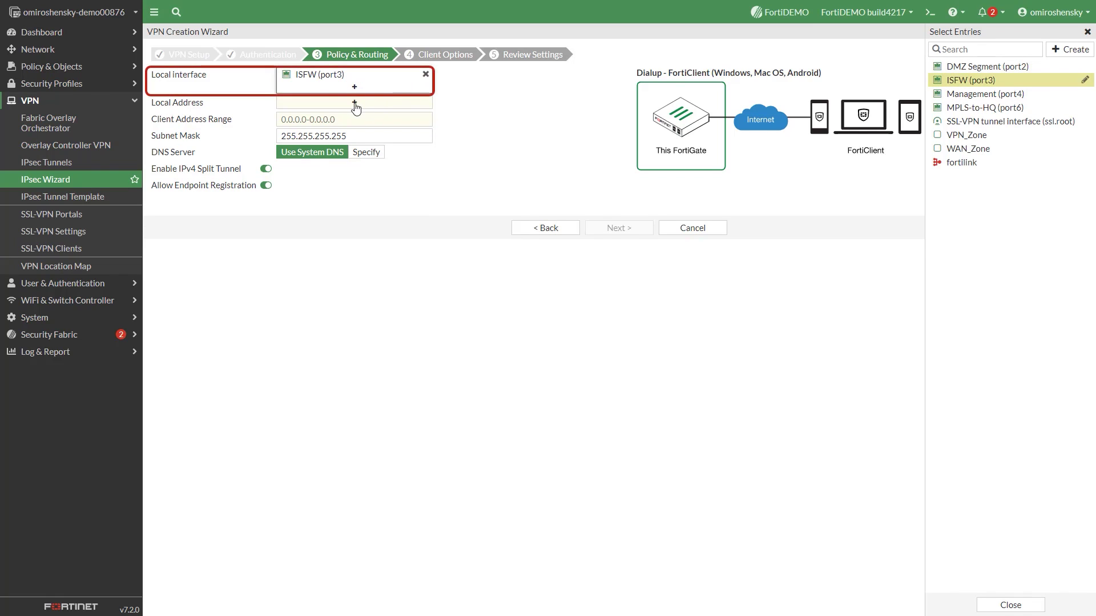
pyautogui.click(352, 103)
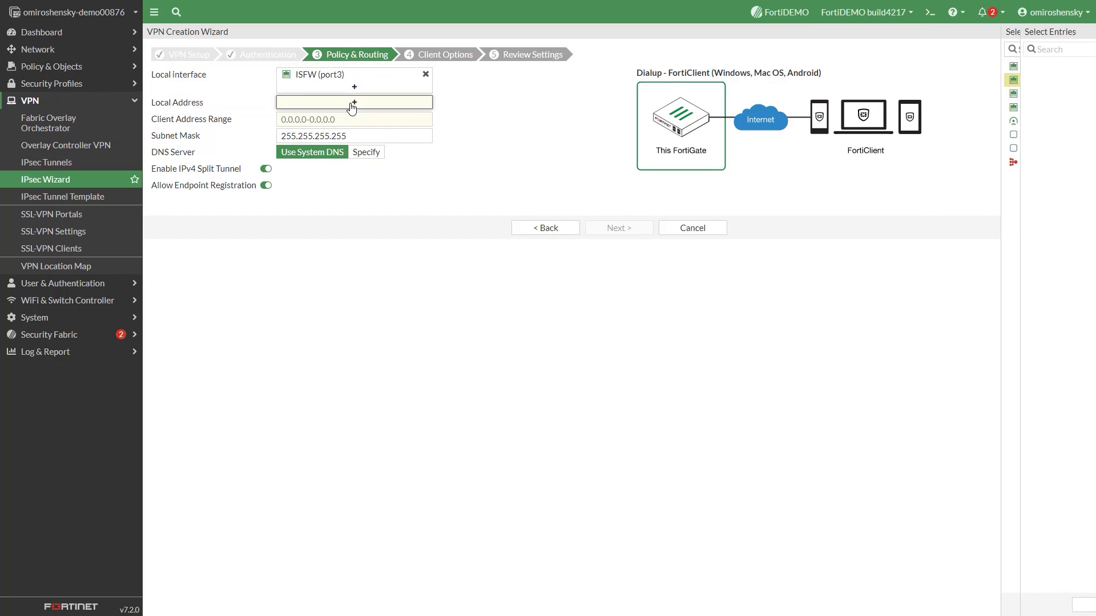
pyautogui.press('Down')
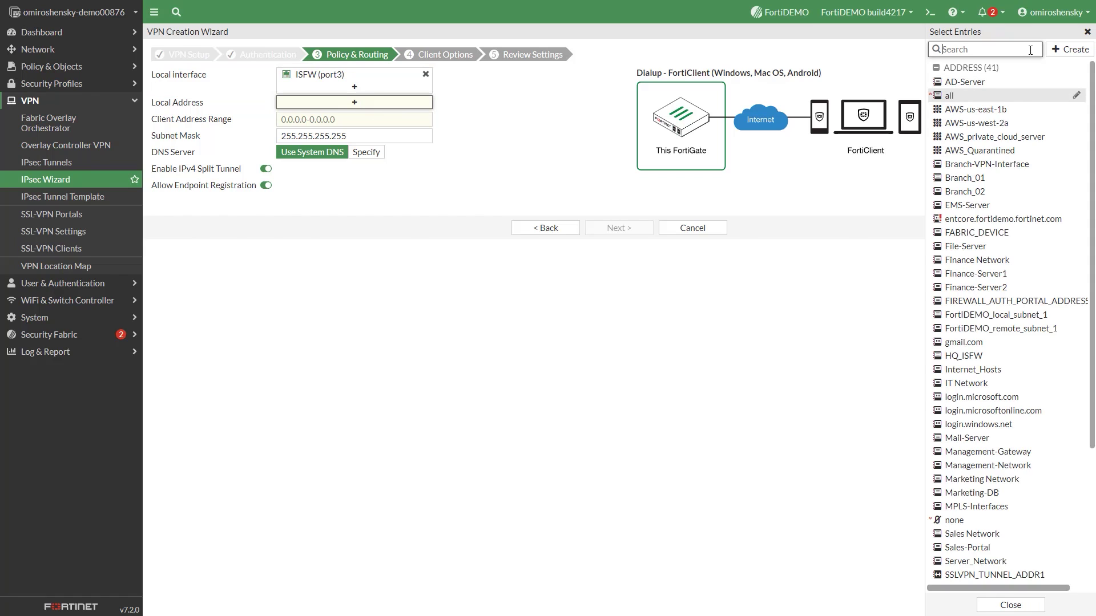
pyautogui.write('mar')
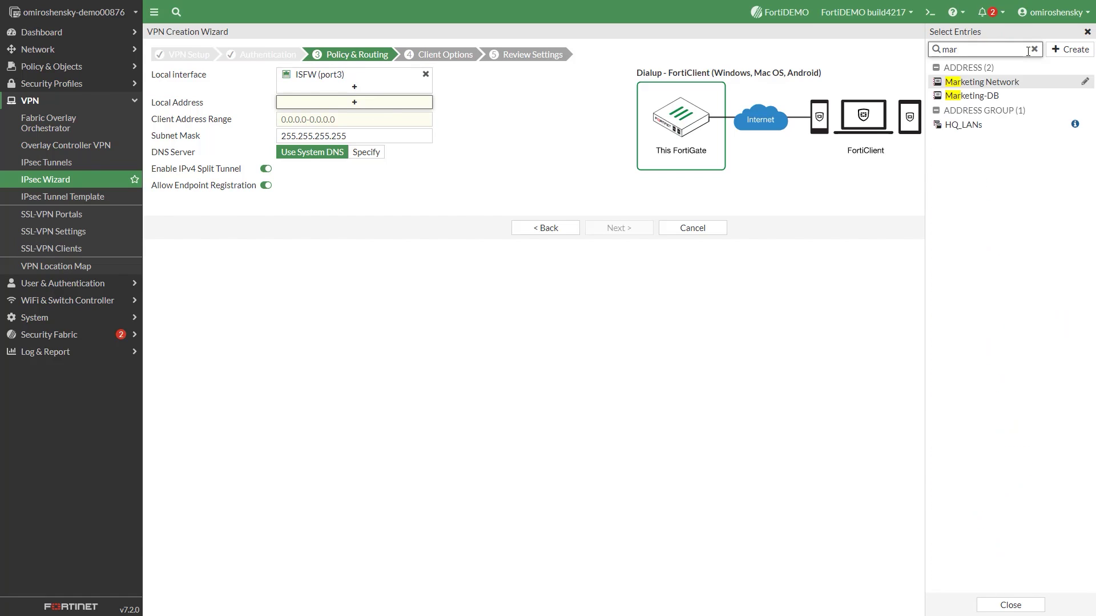
pyautogui.click(992, 84)
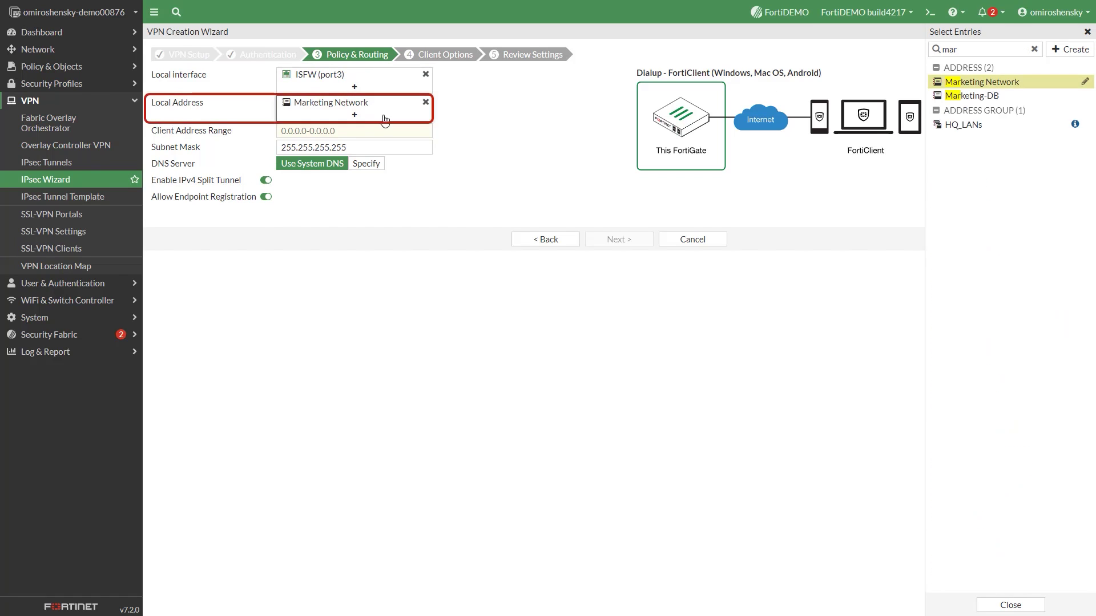
# Set client address range 10.100.91.1-10.100.91.30 with subnet mask 255.255.255.0.
pyautogui.click(354, 131)
pyautogui.write('10.100')
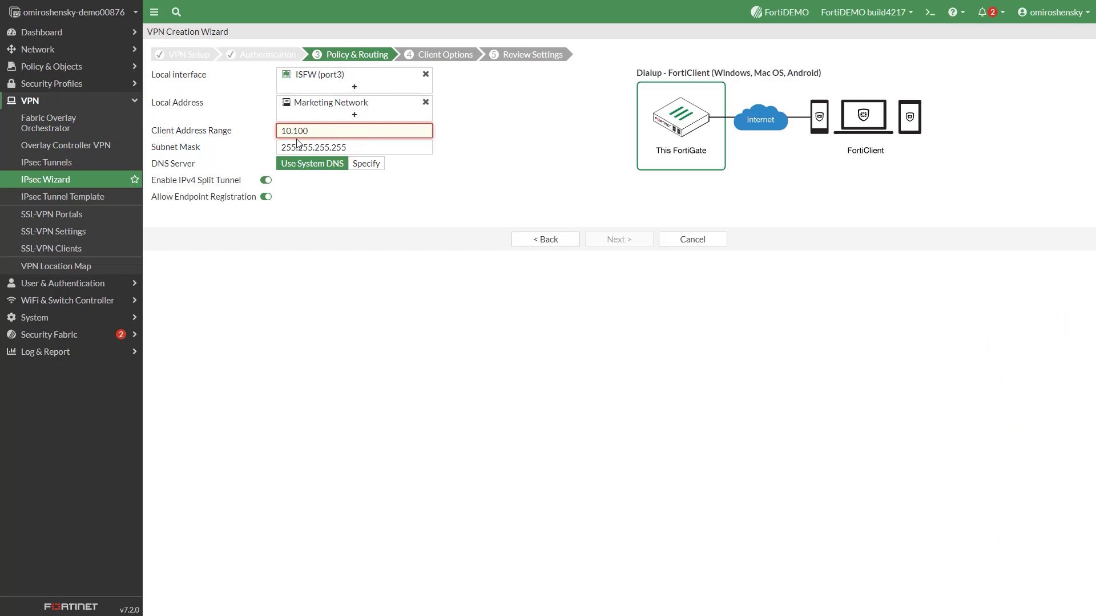
pyautogui.write('.91.1-10.100.91.30')
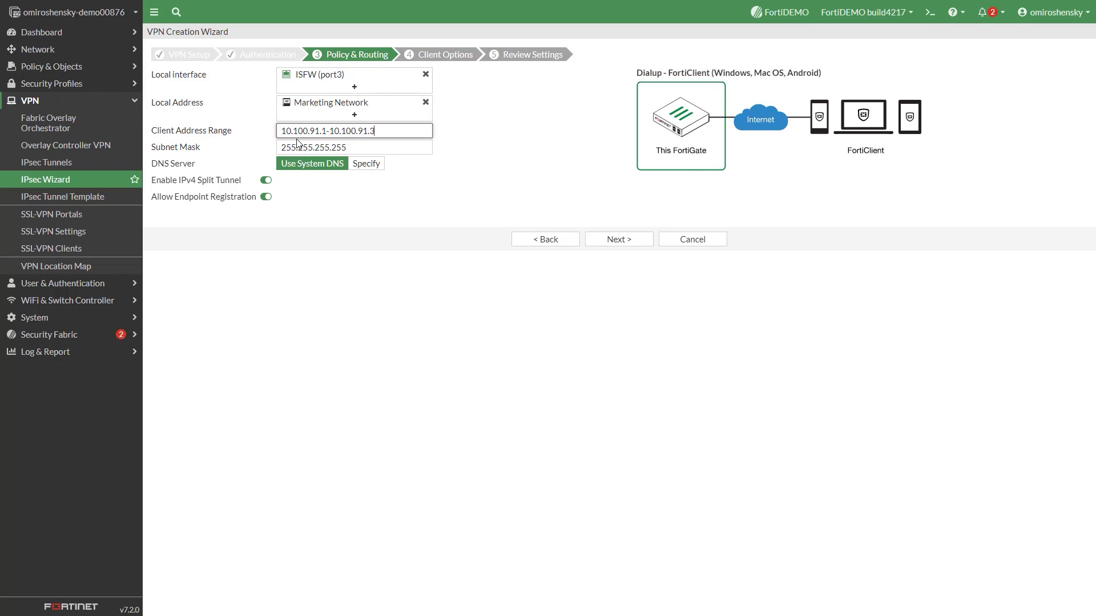
pyautogui.click(356, 151)
pyautogui.press('BackSpace')
pyautogui.press('BackSpace')
pyautogui.press('BackSpace')
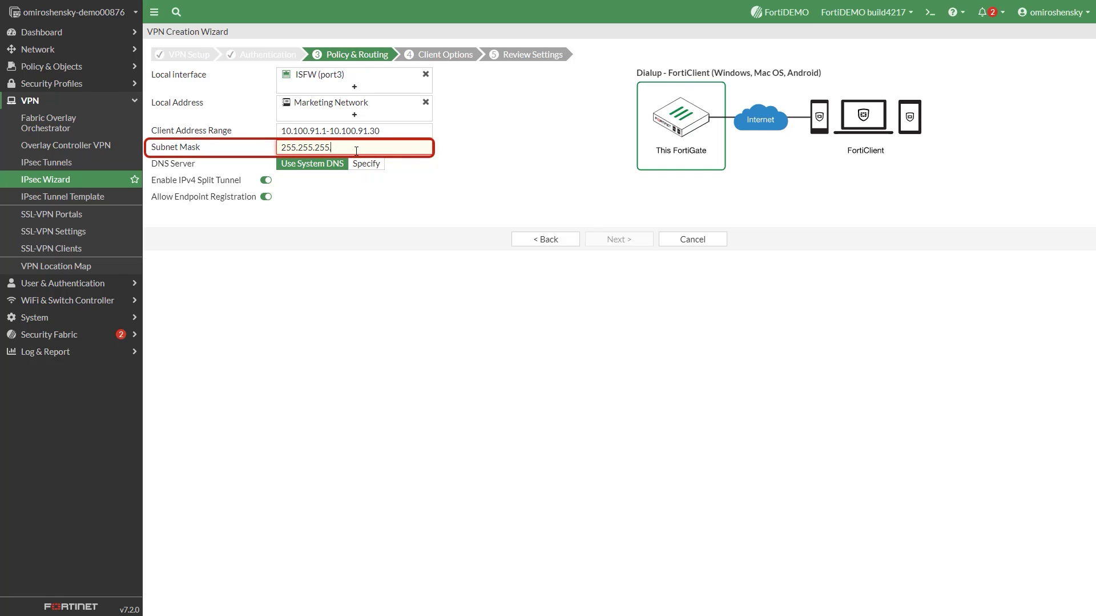
pyautogui.write('0')
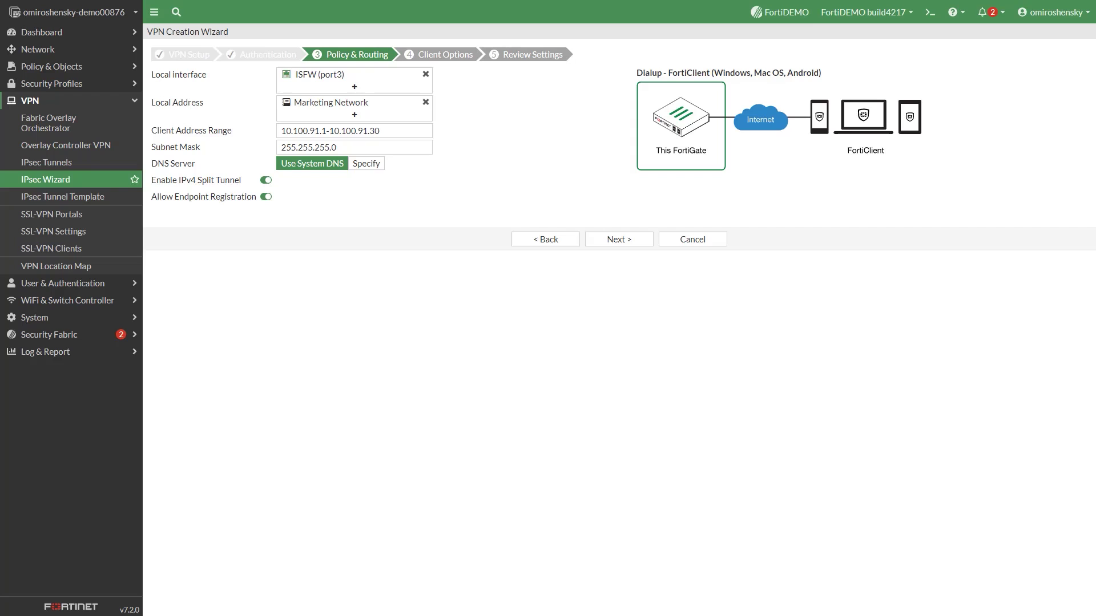
# Advance past client options and the review summary, then create the office-vpn tunnel.
pyautogui.click(636, 250)
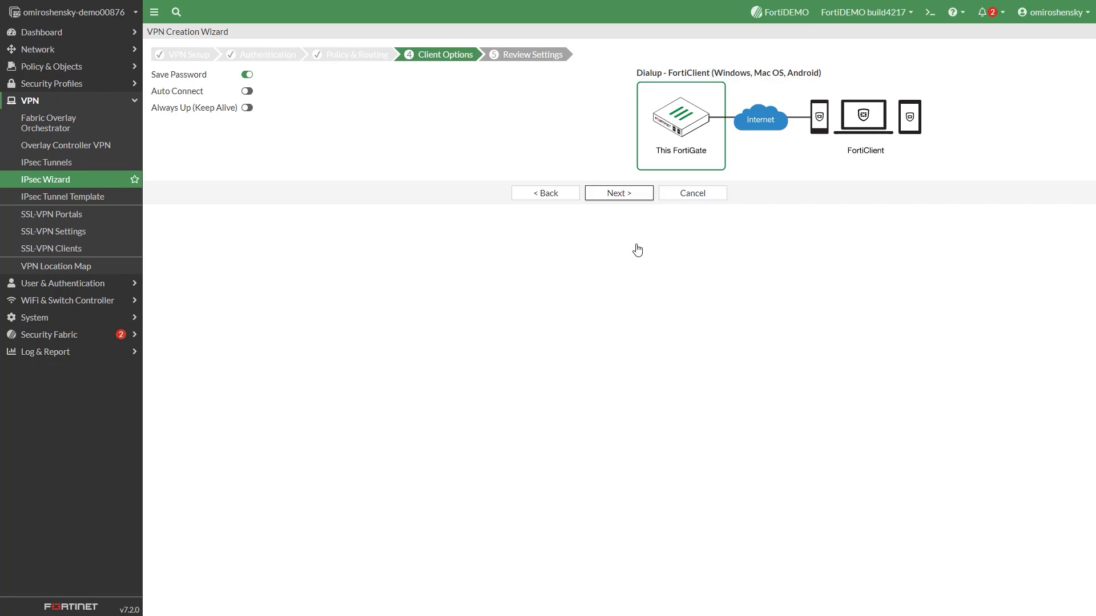
pyautogui.click(626, 195)
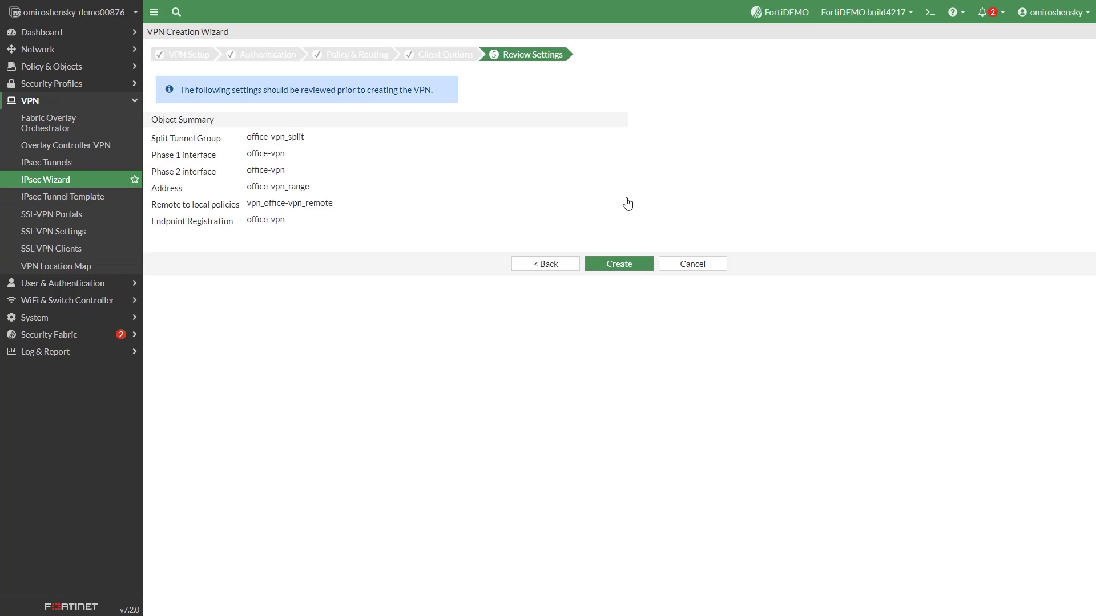
pyautogui.click(624, 266)
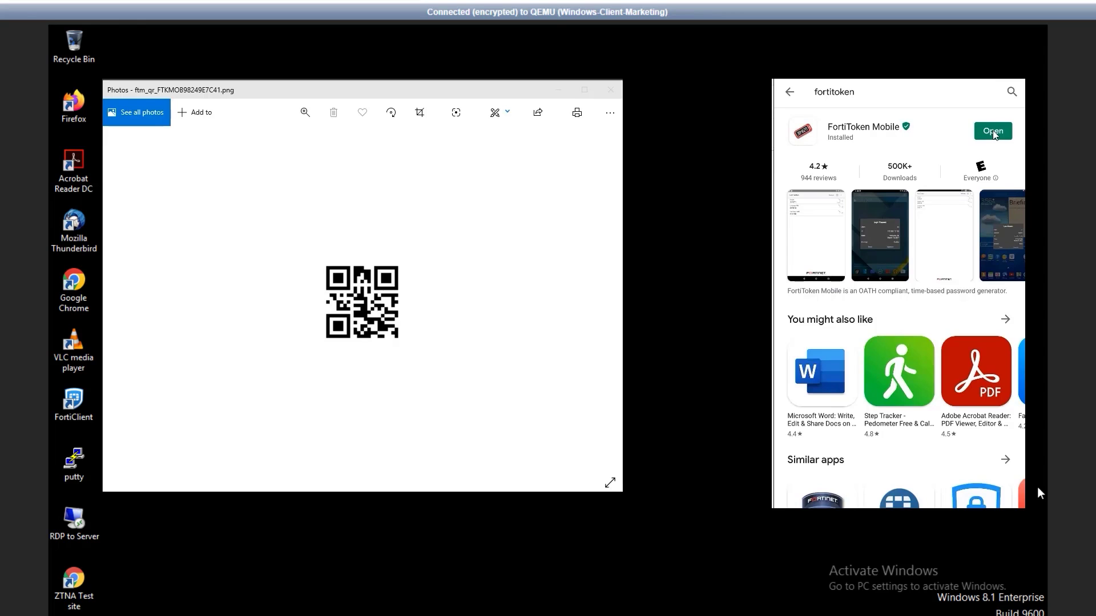
# Add the token in FortiToken Mobile by capturing the on-screen QR code.
pyautogui.click(993, 132)
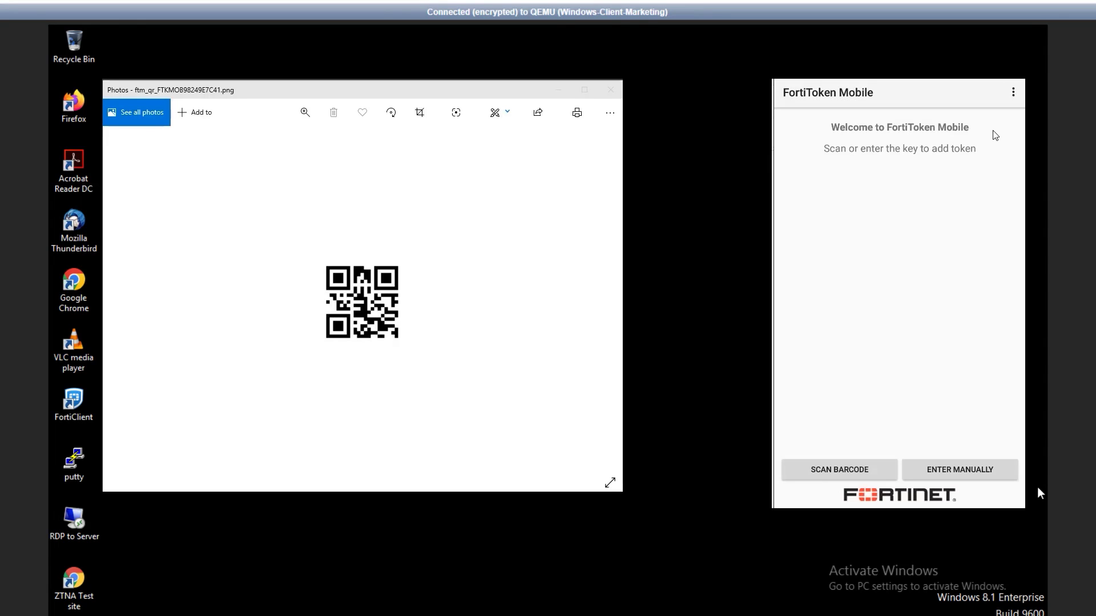
pyautogui.click(858, 476)
pyautogui.click(884, 313)
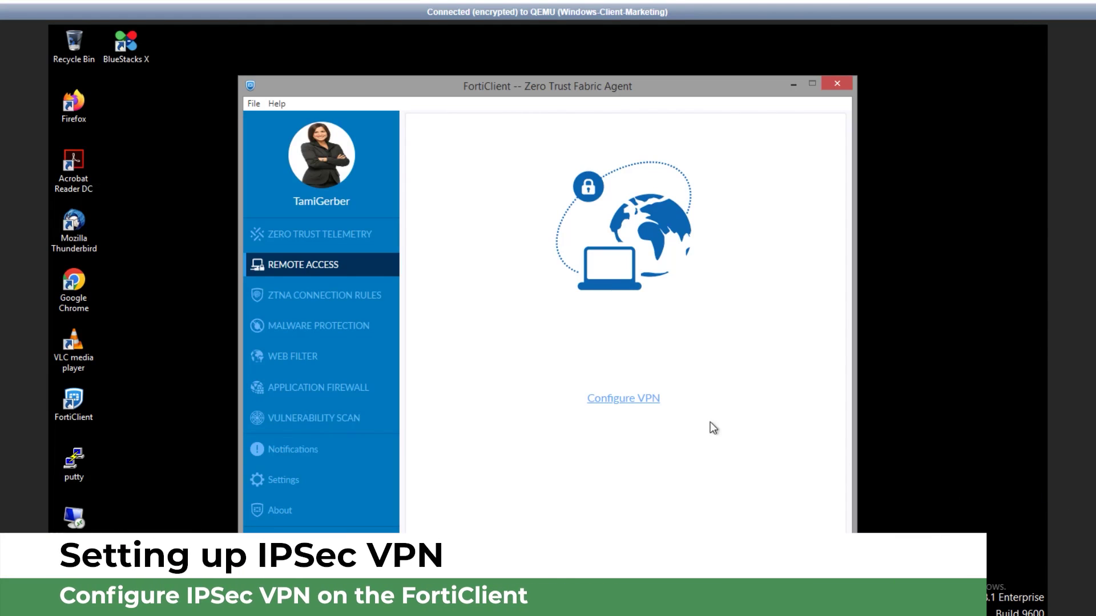
# Create FortiClient IPsec connection office-vpn with remote gateway 10.100.65.101 and the pre-shared key.
pyautogui.click(620, 399)
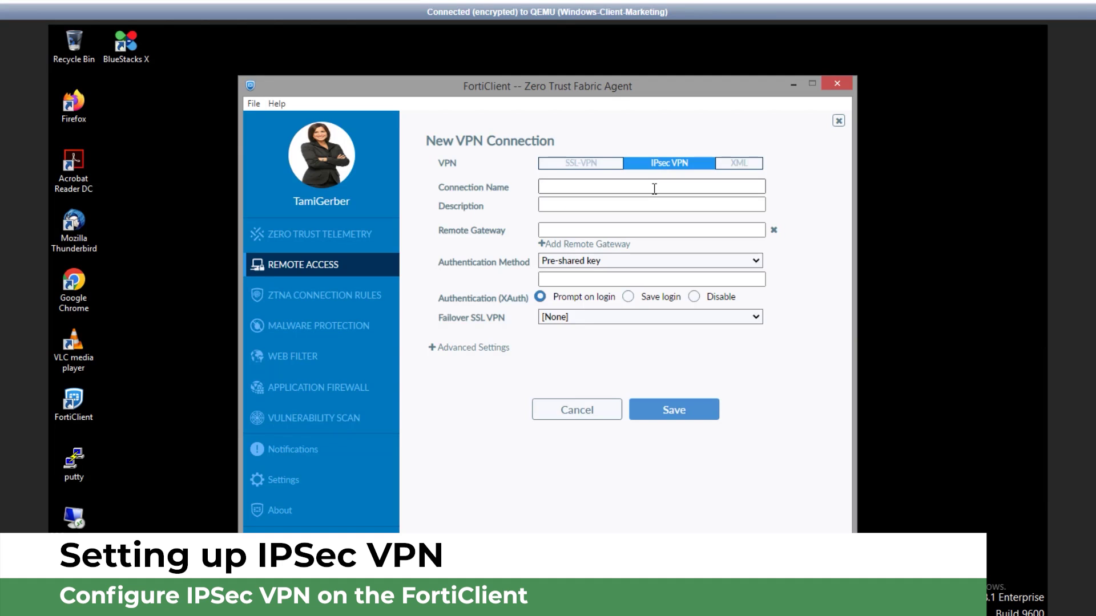
pyautogui.click(654, 189)
pyautogui.write('office-vpn')
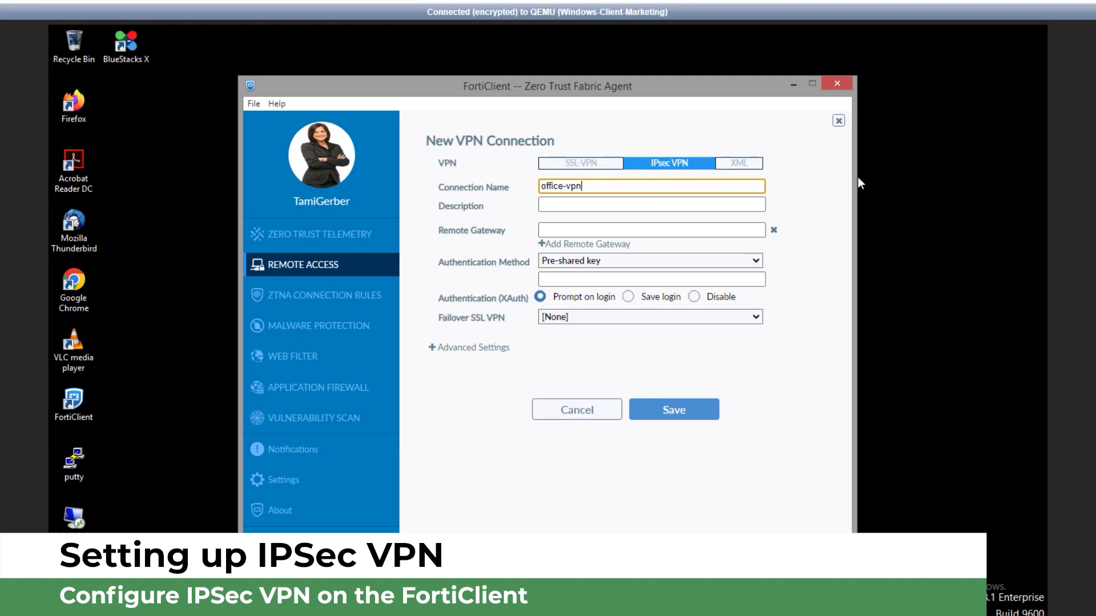
pyautogui.click(659, 233)
pyautogui.write('10.100.')
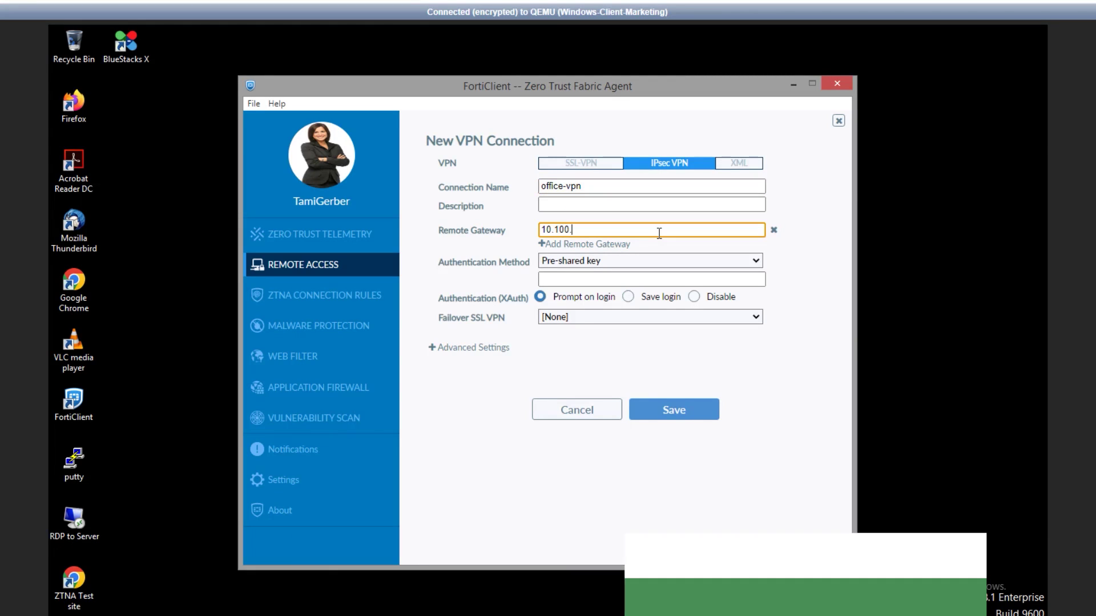
pyautogui.write('65')
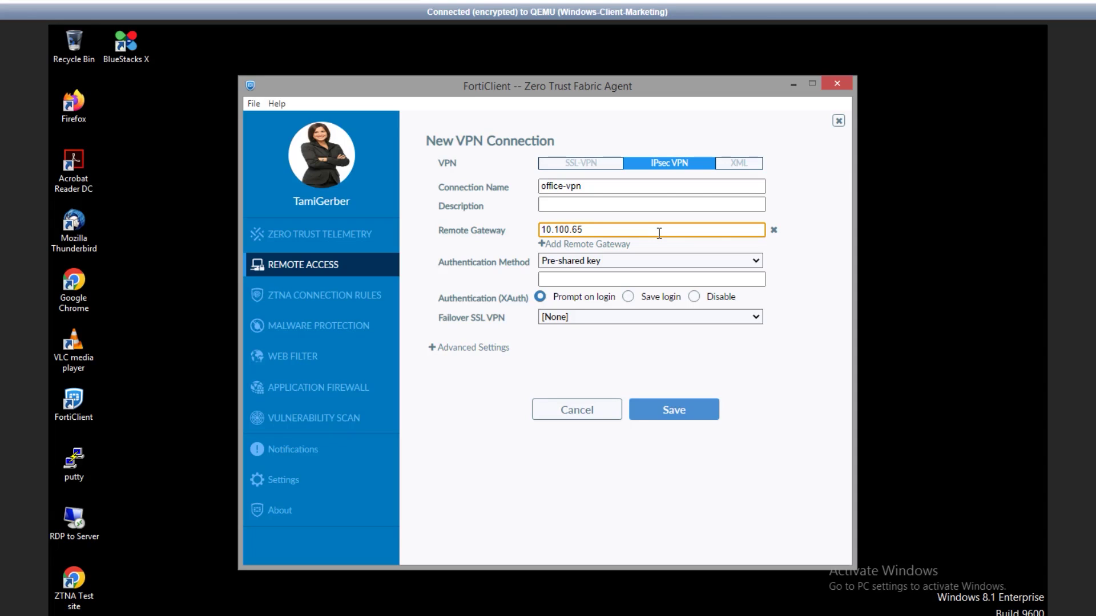
pyautogui.write('.101')
pyautogui.click(635, 281)
pyautogui.write('fortinet')
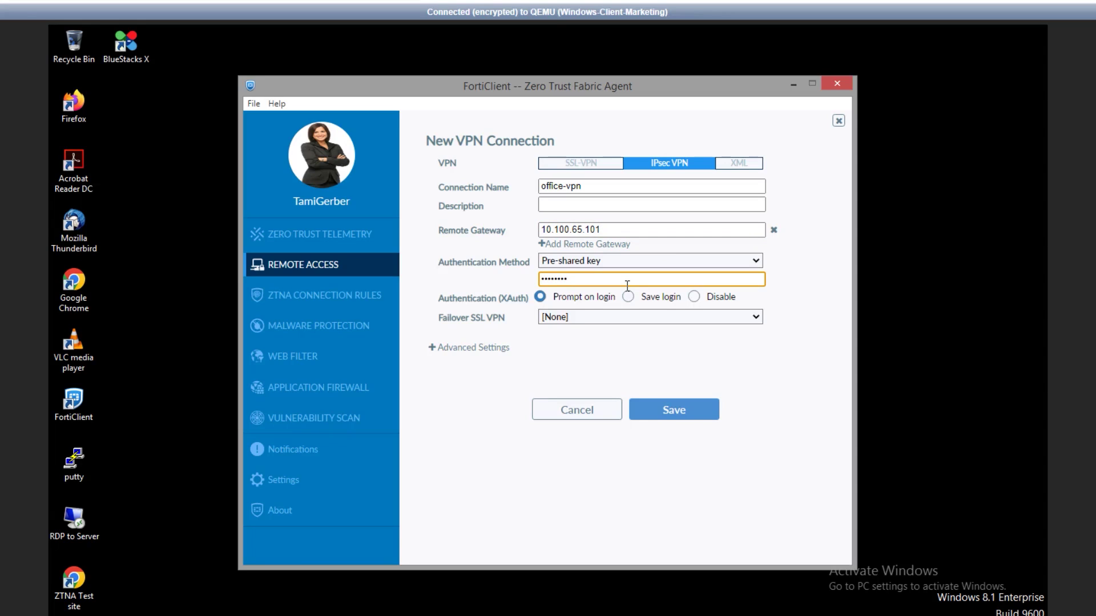
# Save office-vpn and connect using the user's username, password and current FortiToken code.
pyautogui.click(655, 410)
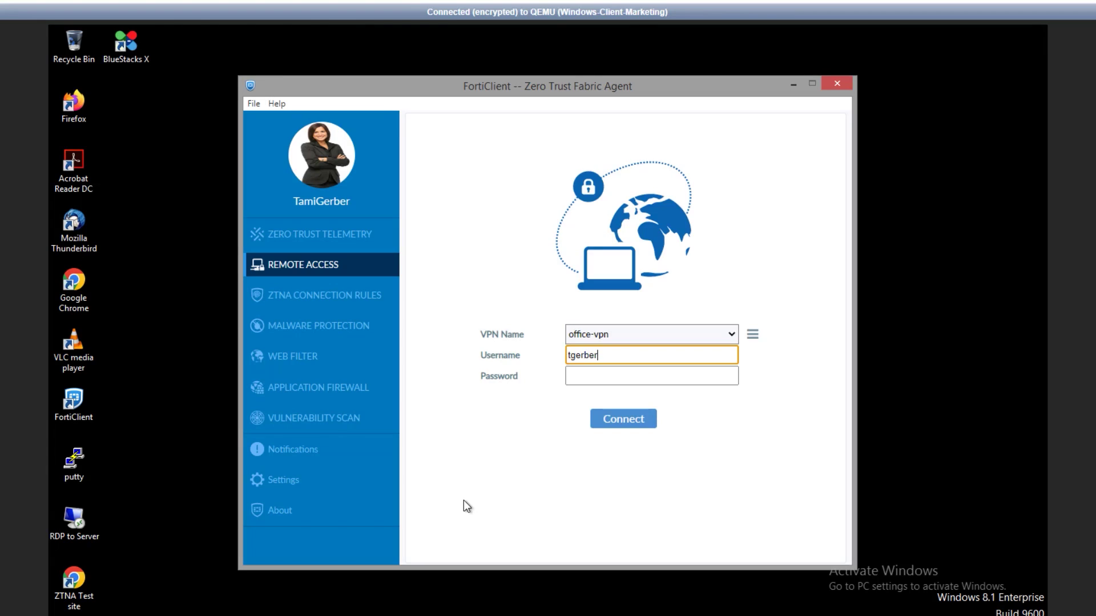
pyautogui.press('Tab')
pyautogui.write('fortinet')
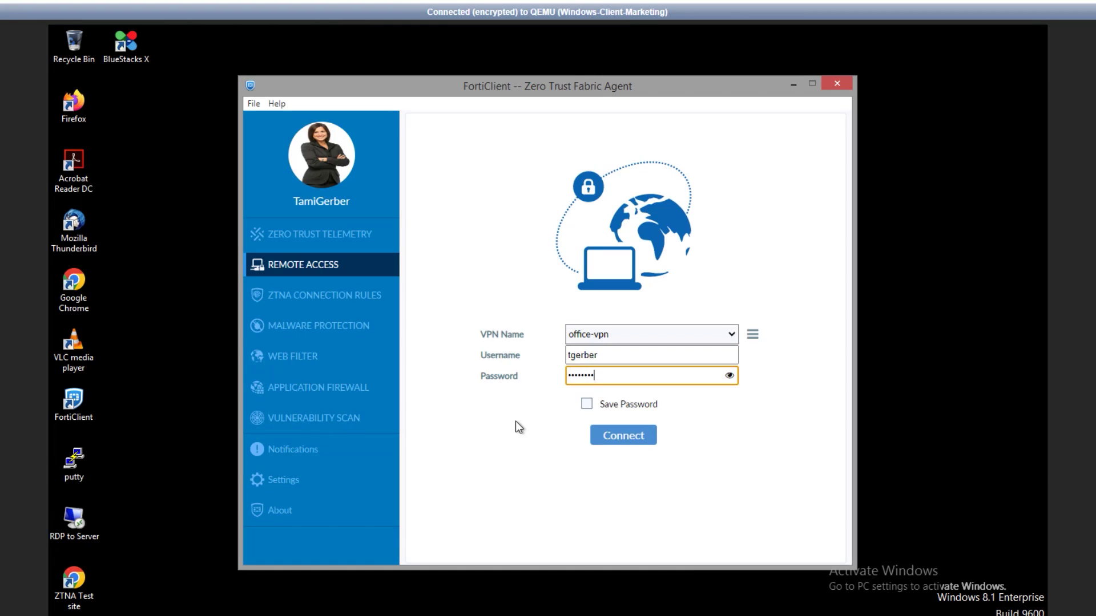
pyautogui.press('Return')
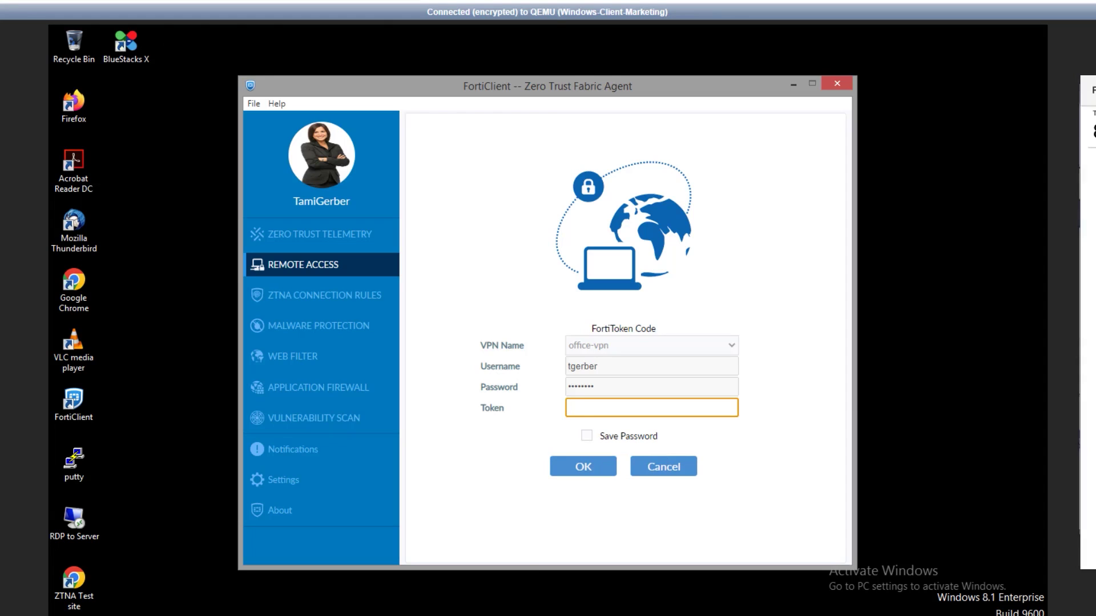
pyautogui.write('863')
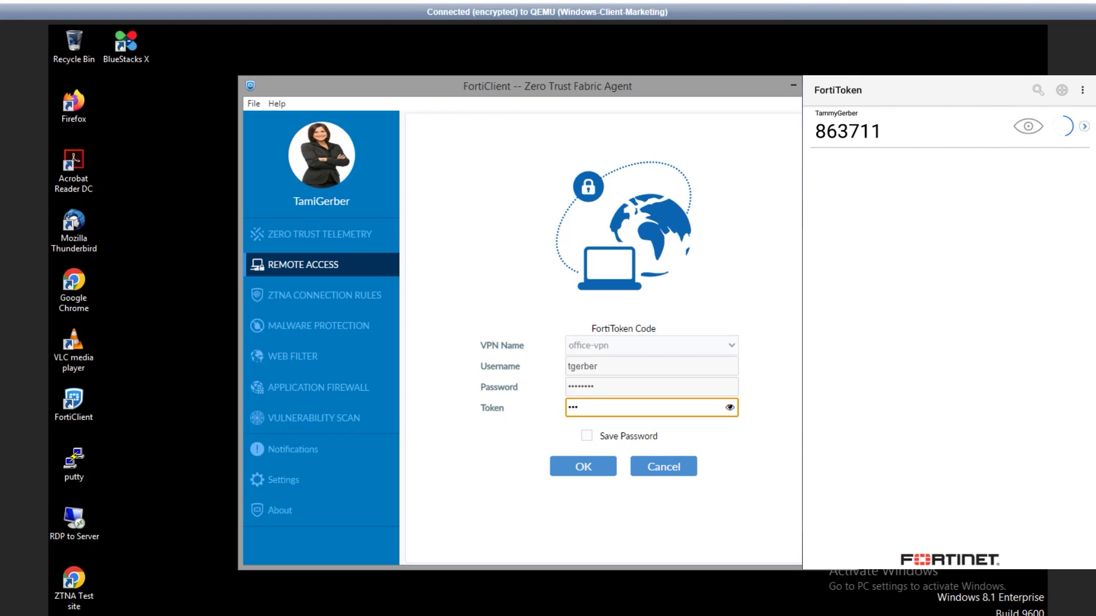
pyautogui.write('711')
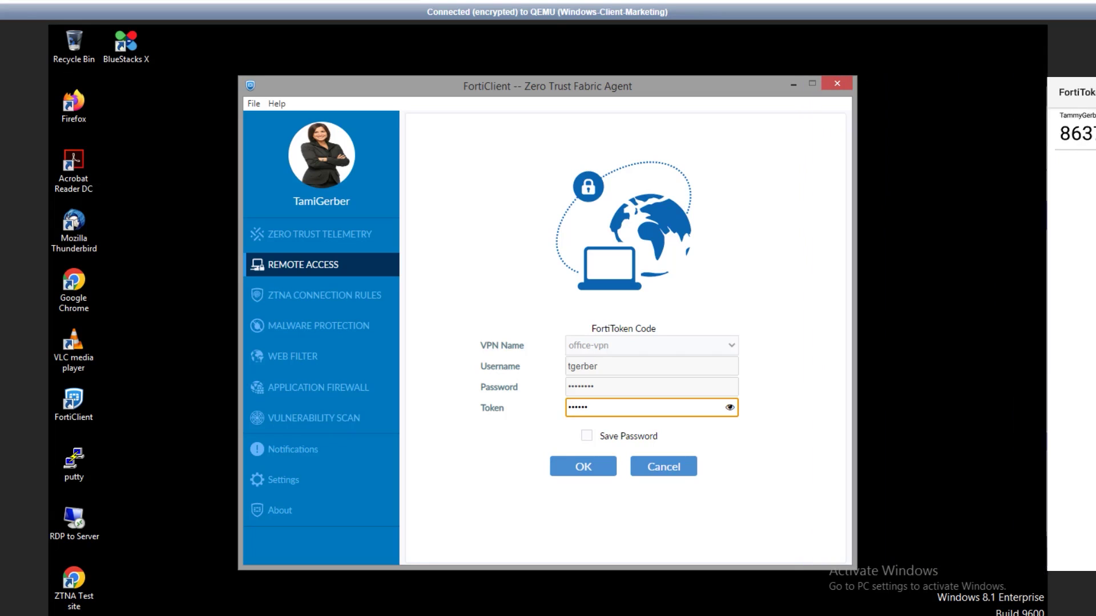
pyautogui.click(593, 469)
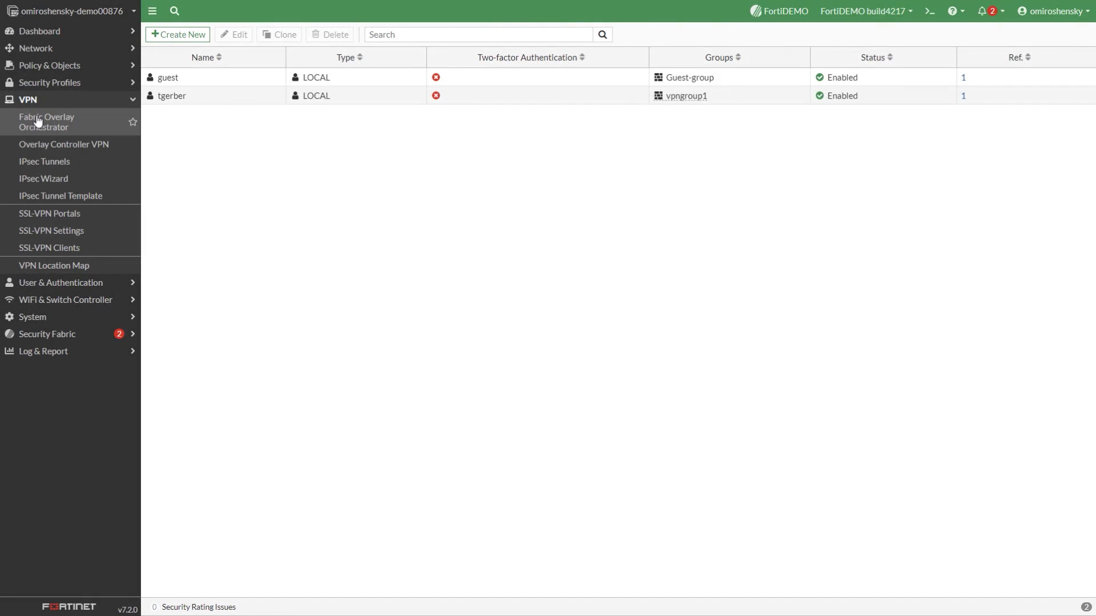
# Open the IPsec monitor for office-vpn's single dialup connection from the IPsec Tunnels list.
pyautogui.click(44, 162)
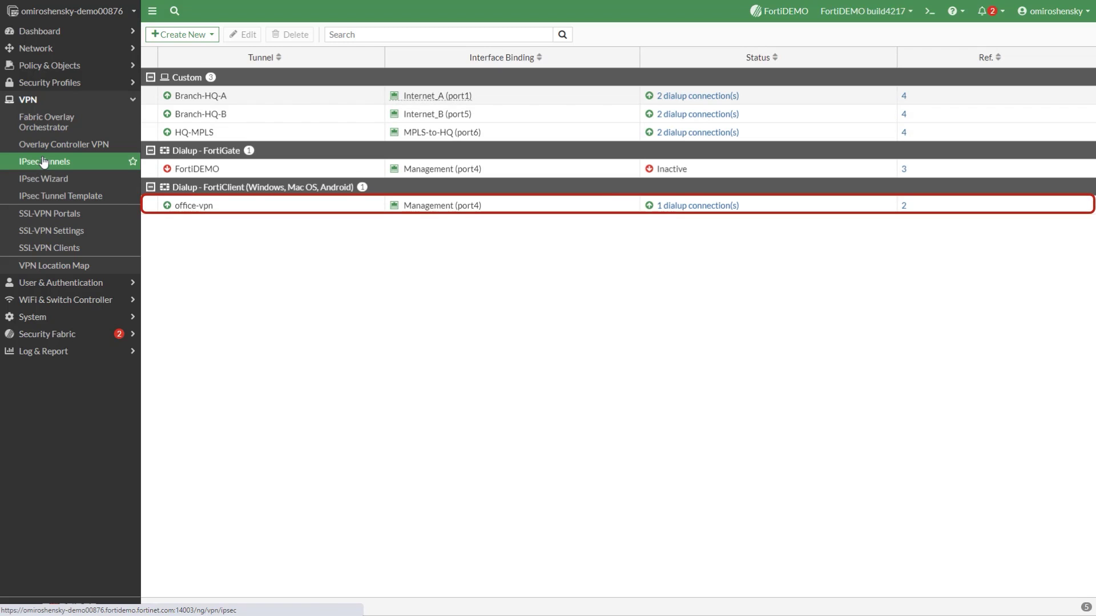
pyautogui.click(576, 211)
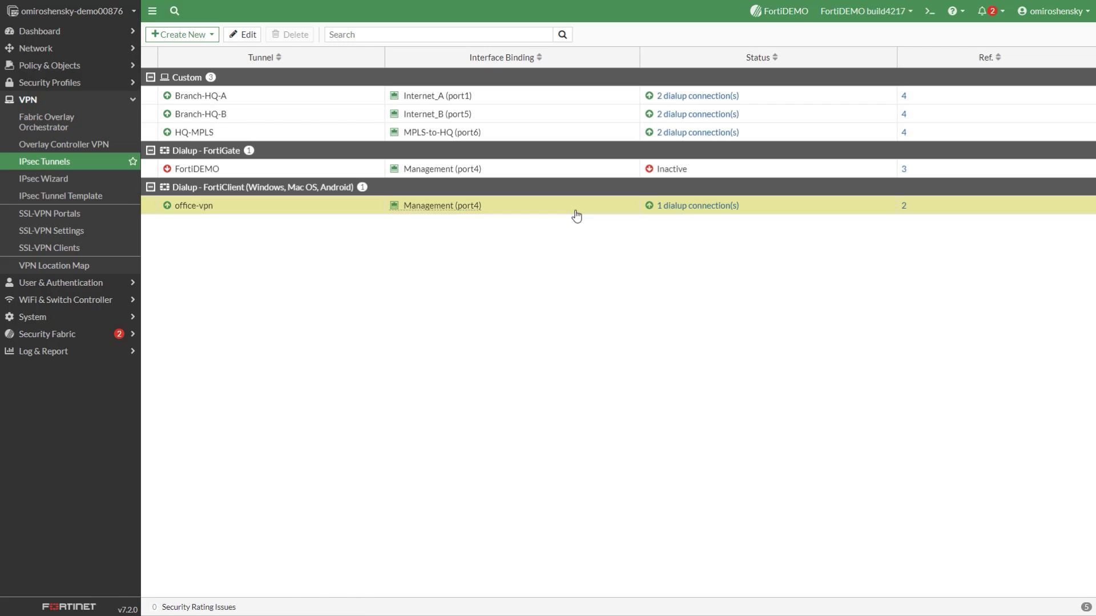
pyautogui.click(691, 208)
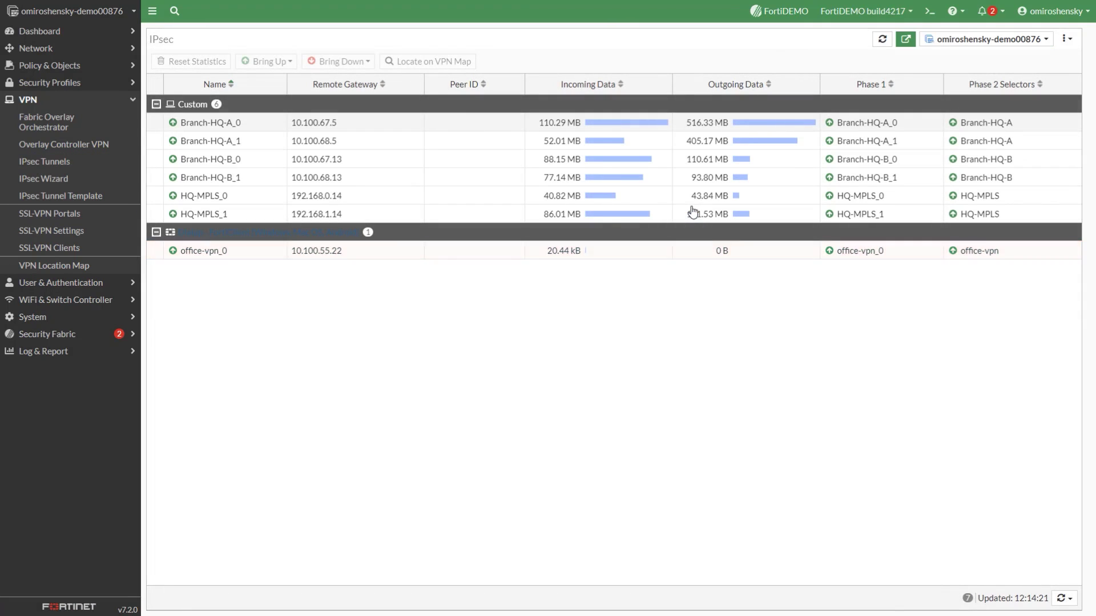